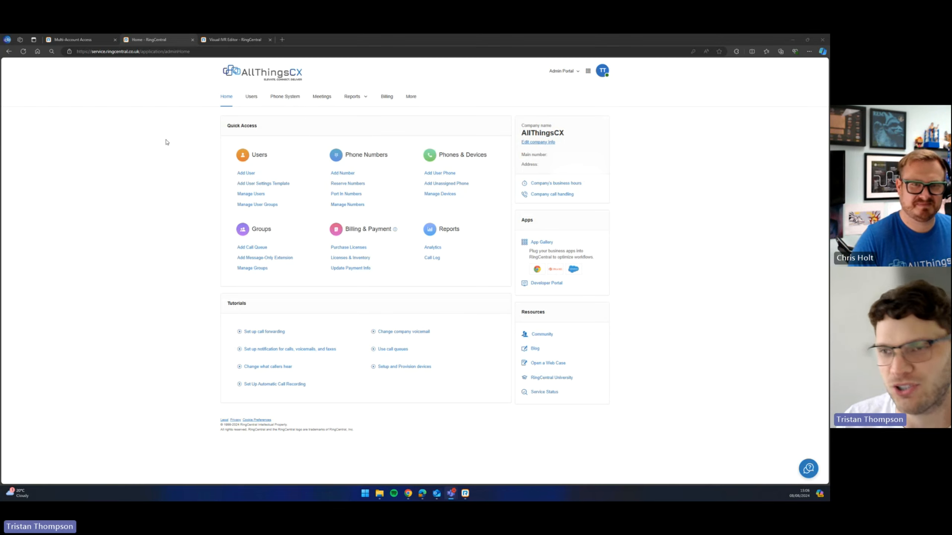
- Create a new auto-receptionist IVR menu with extension number 1001, named IVR Menu 1001
left_click(290, 106)
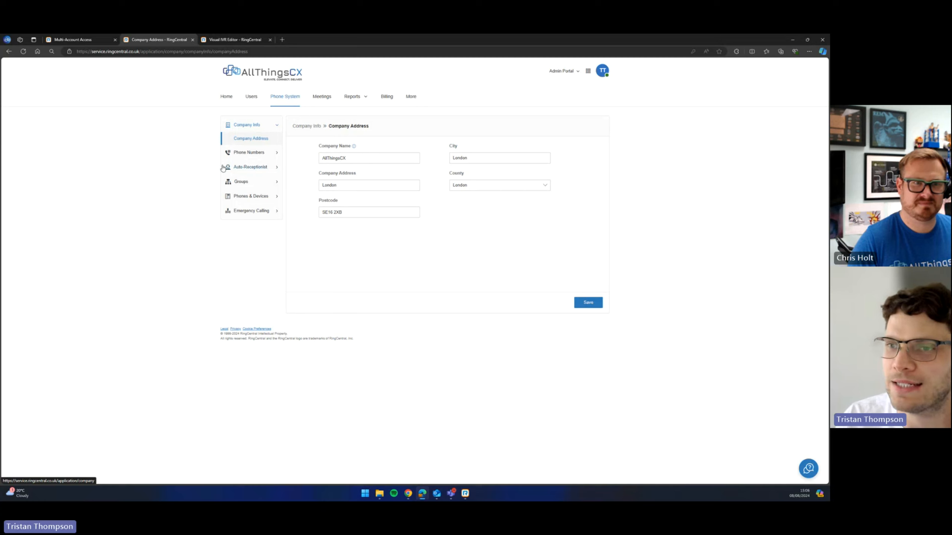
left_click(247, 168)
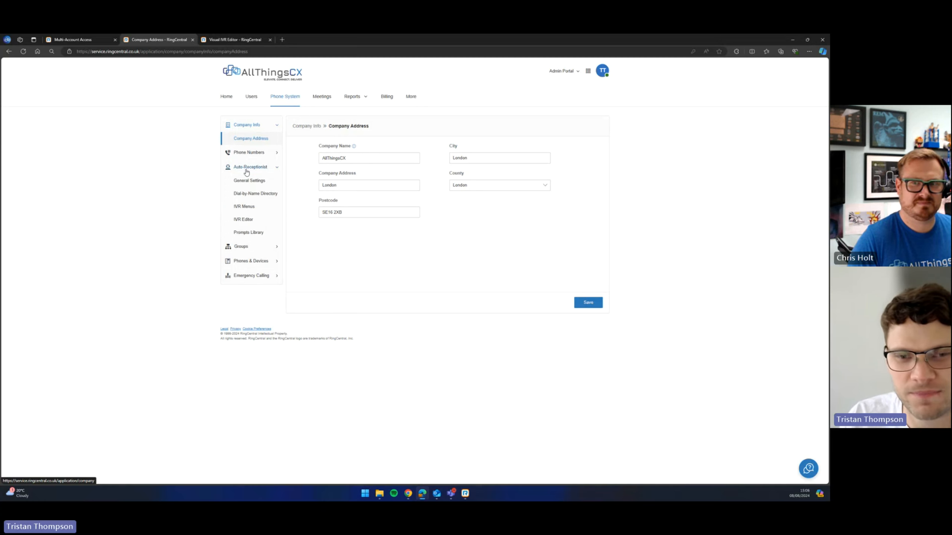
left_click(243, 207)
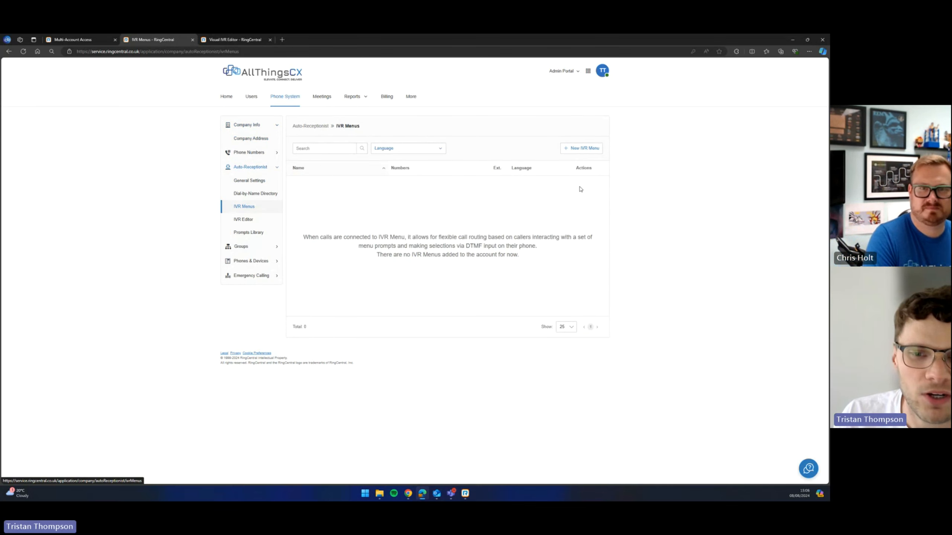
left_click(583, 148)
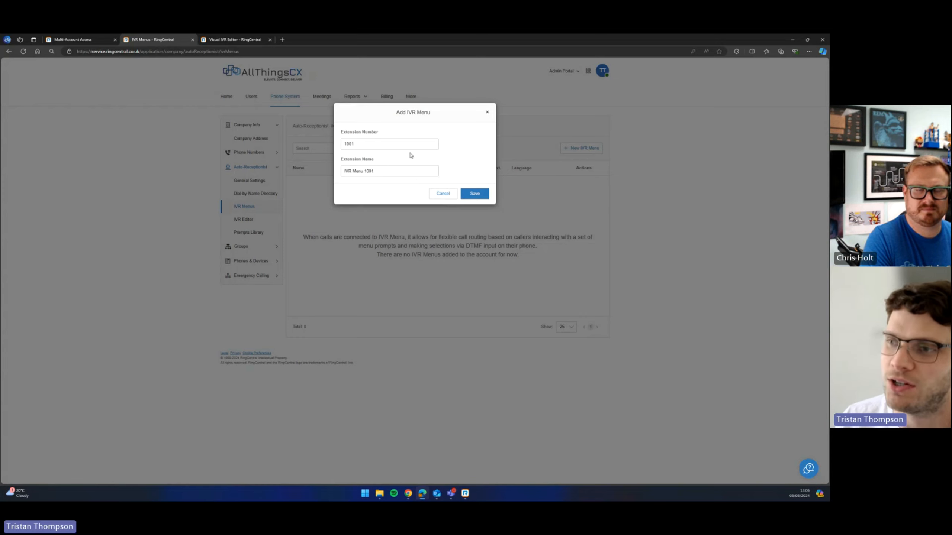
left_click(475, 194)
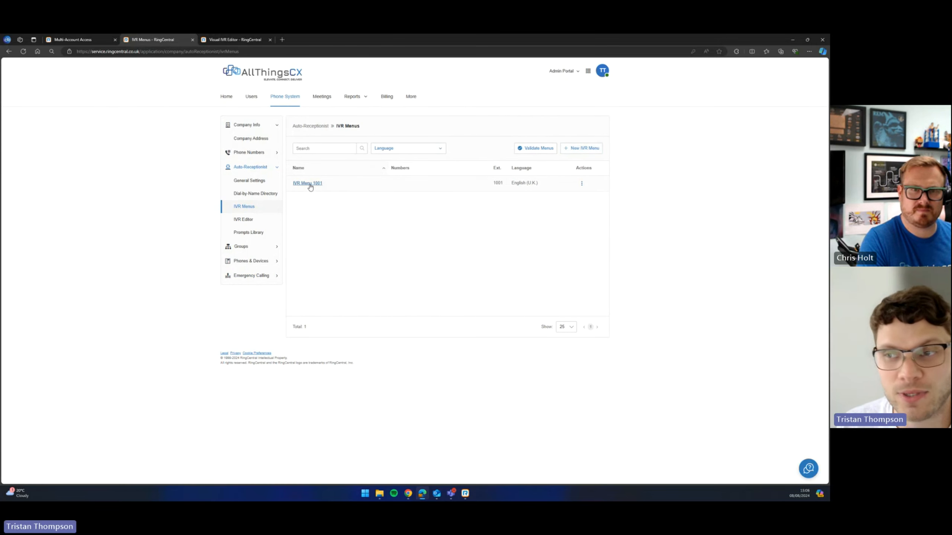
- Open IVR Menu 1001 and review its extension details and its prompt options, including the Audio prompt mode
left_click(309, 183)
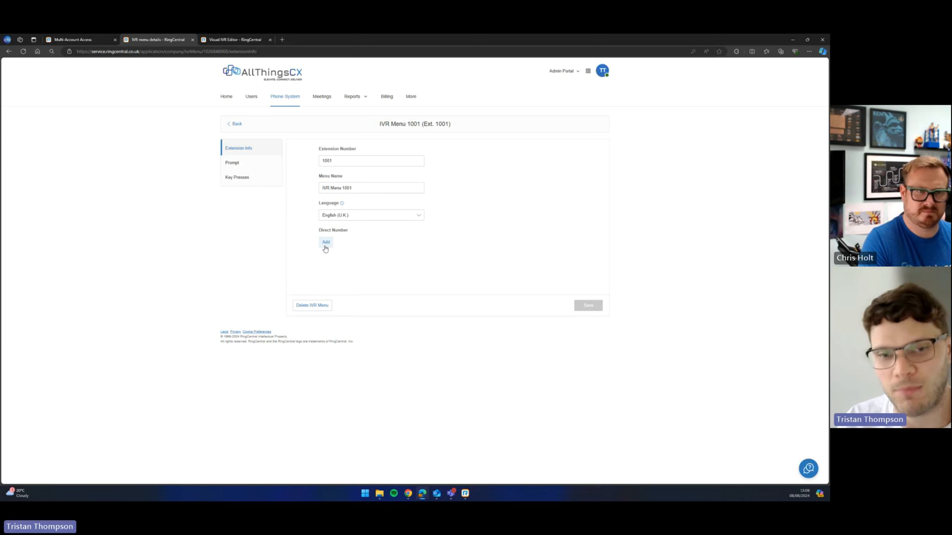
left_click(241, 163)
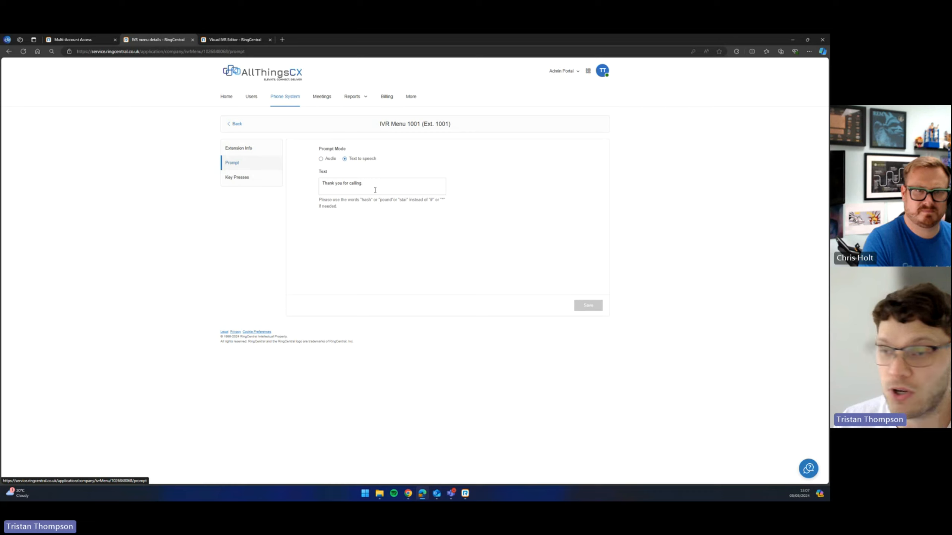
left_click(322, 159)
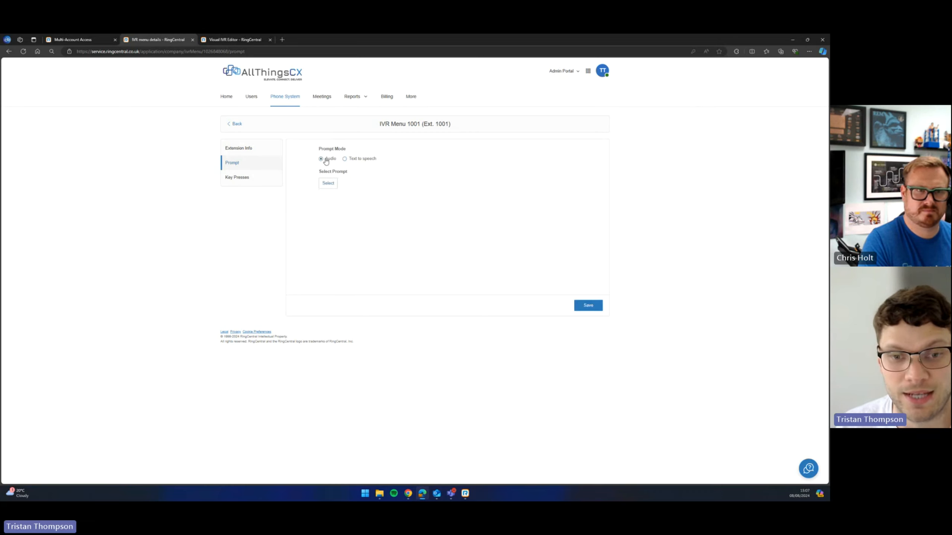
- Assign key 1 of the IVR menu to connect to the Consulting user at extension 302
left_click(247, 179)
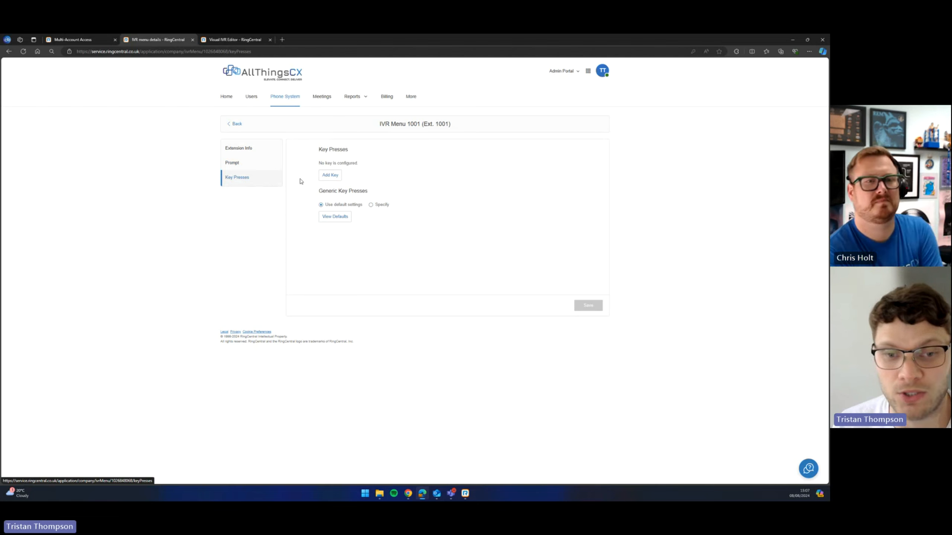
left_click(329, 175)
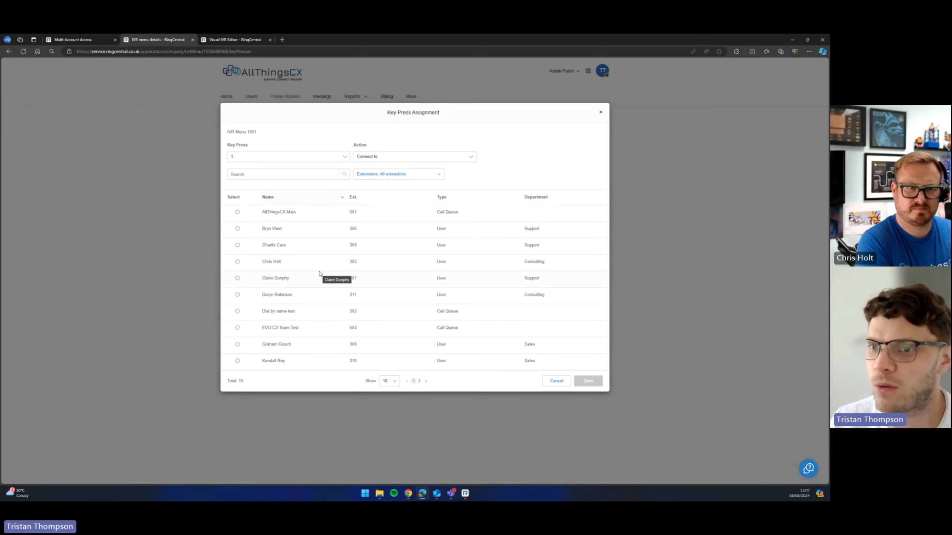
left_click(237, 262)
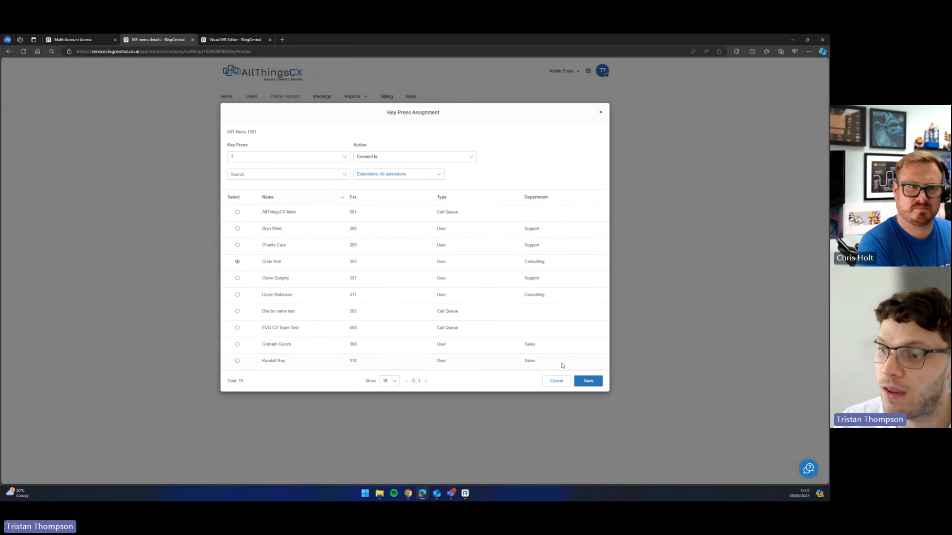
left_click(590, 380)
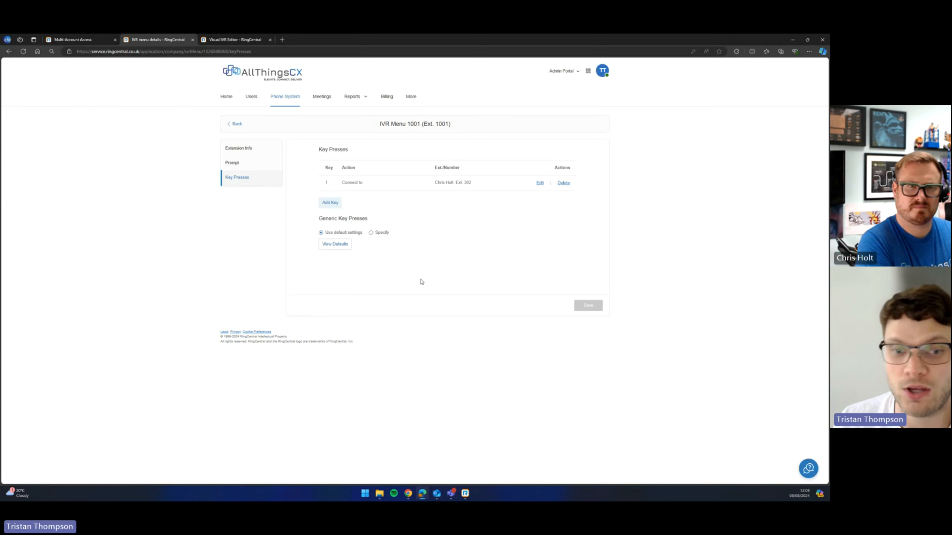
- Assign key 2 of the IVR menu to connect to the "Dial by name test" call queue
left_click(330, 204)
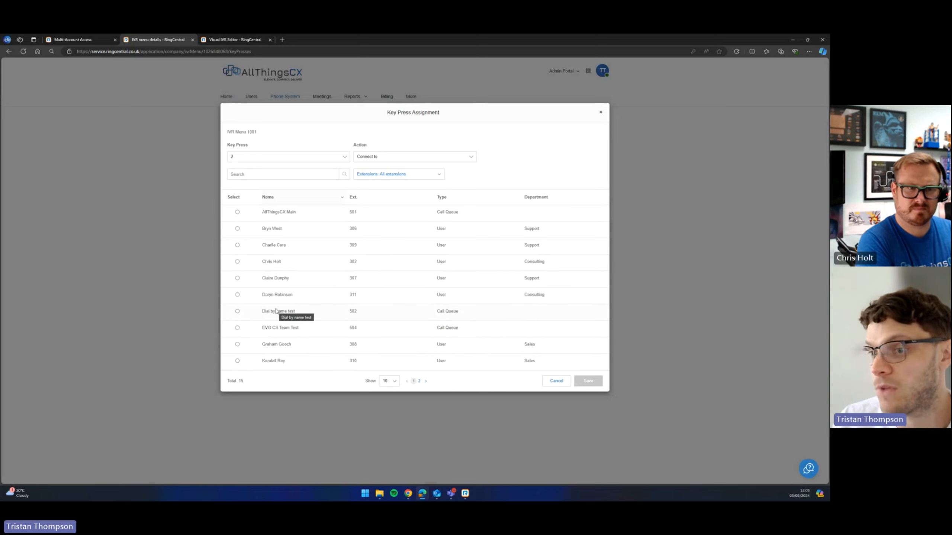
left_click(237, 312)
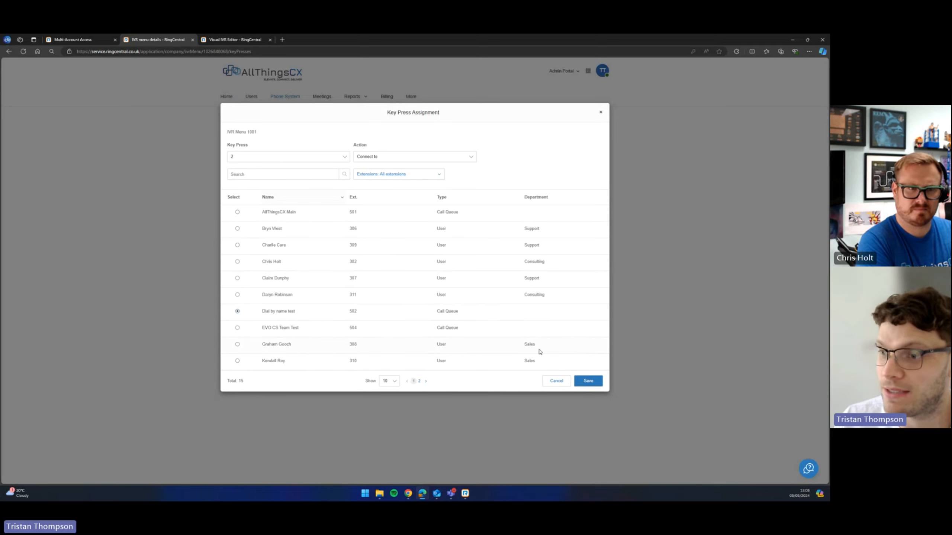
left_click(586, 382)
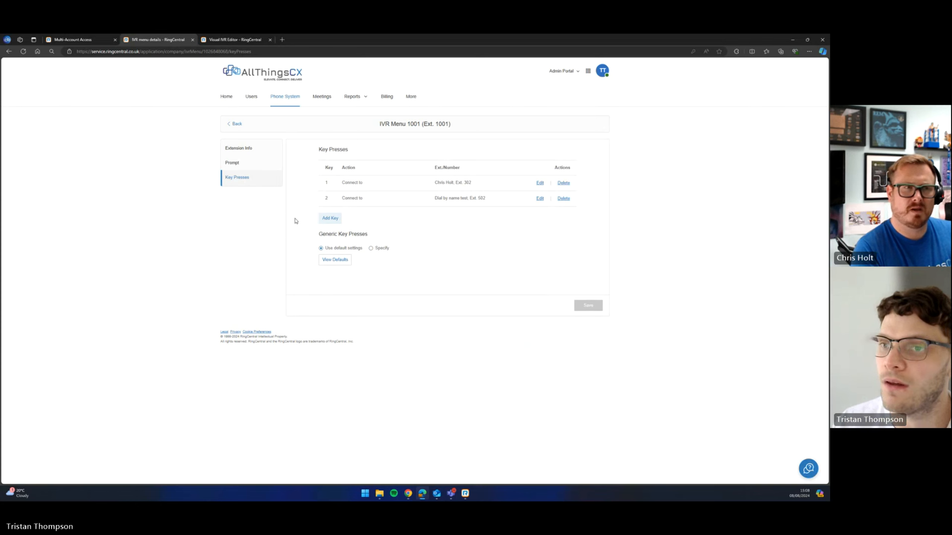
- Leave the menu details and open IVR Menu 1001 in the Visual IVR Editor
left_click(235, 124)
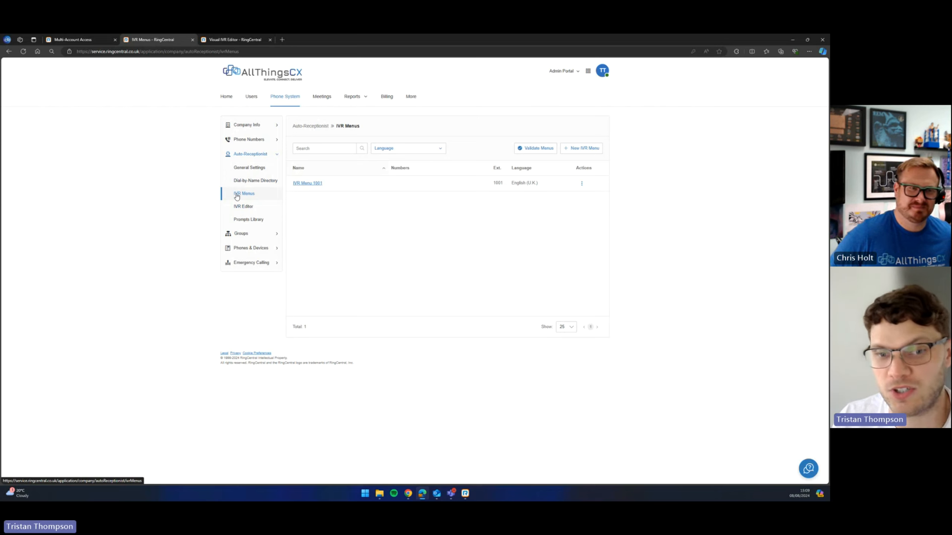
left_click(221, 42)
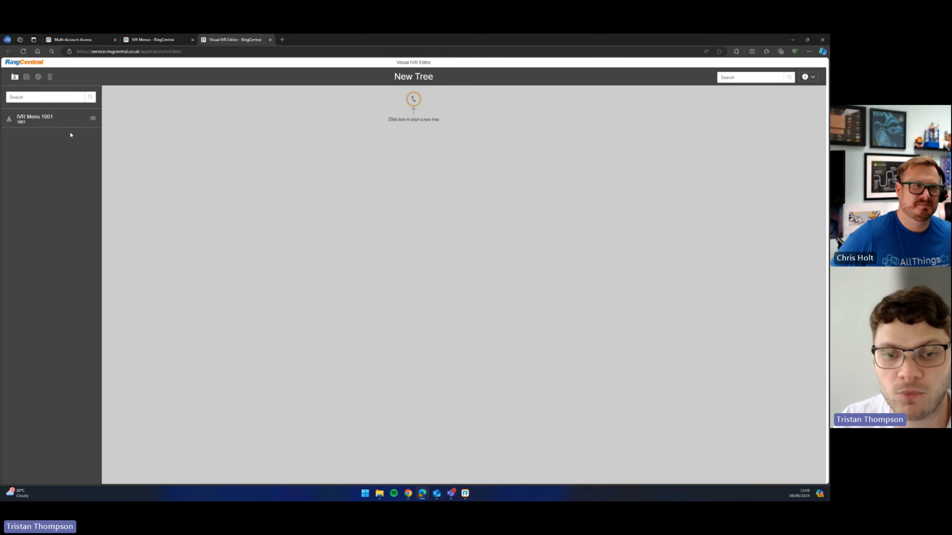
left_click(54, 122)
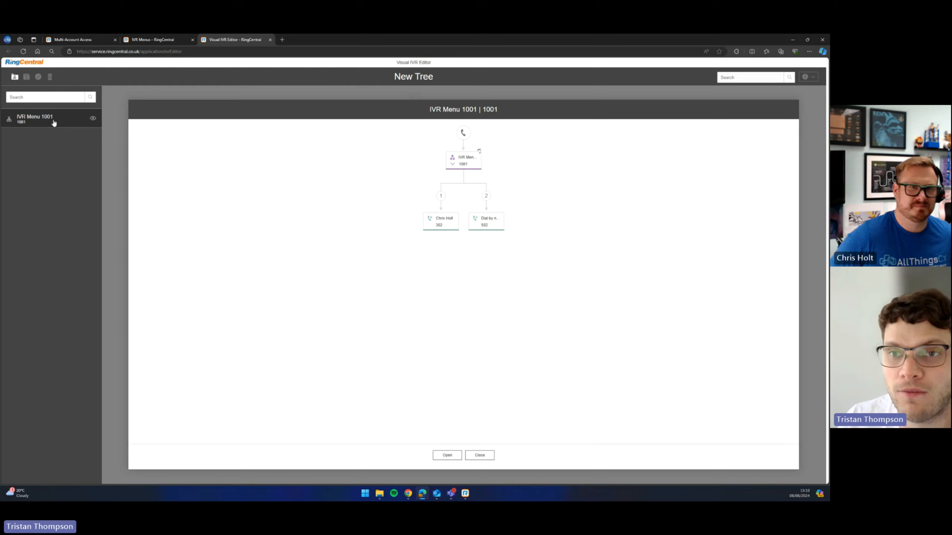
left_click(447, 456)
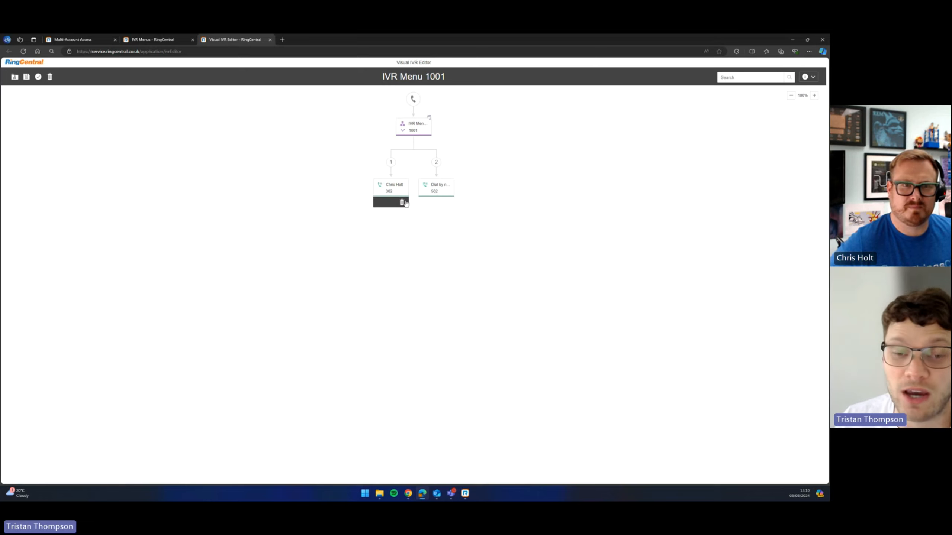
- Delete the key 1 branch and replace it with a new extension branch assigned to the Consulting user at extension 302
left_click(401, 204)
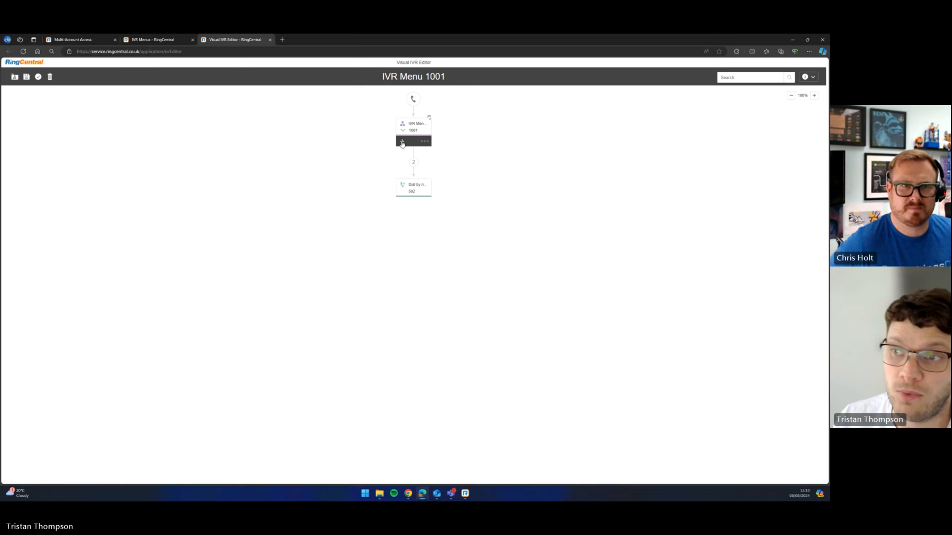
left_click(401, 142)
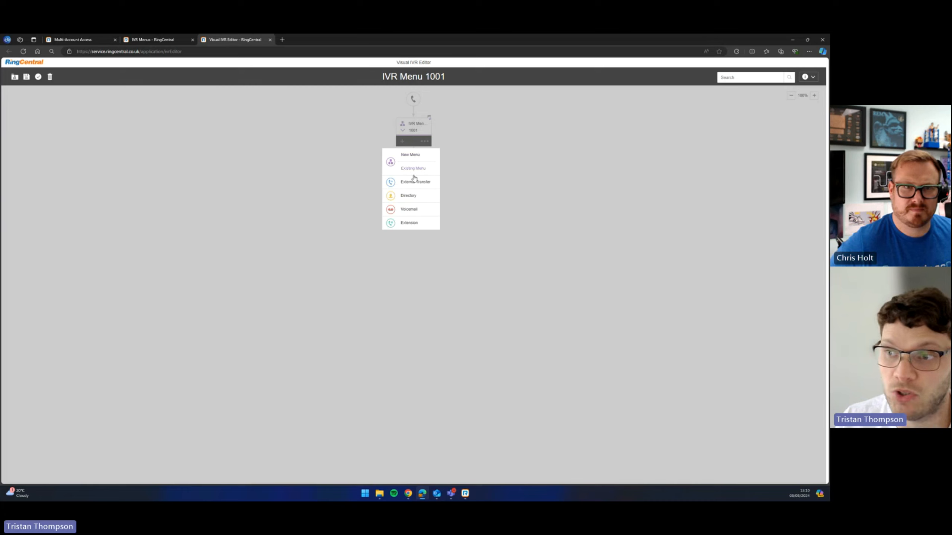
left_click(410, 223)
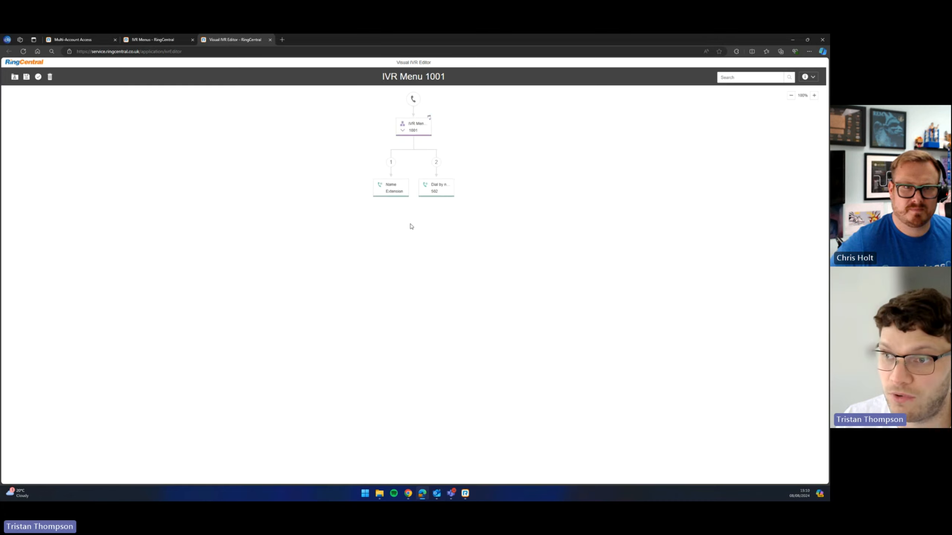
left_click(395, 193)
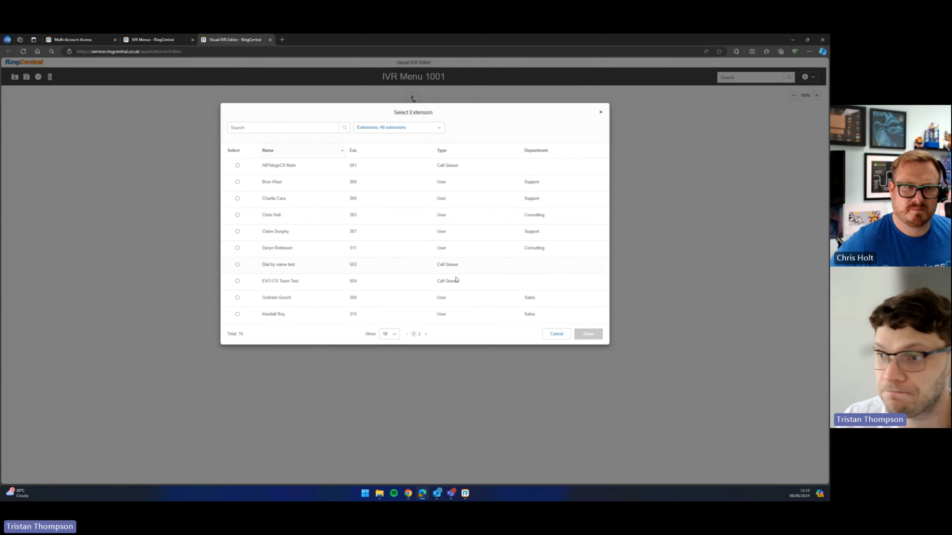
left_click(269, 216)
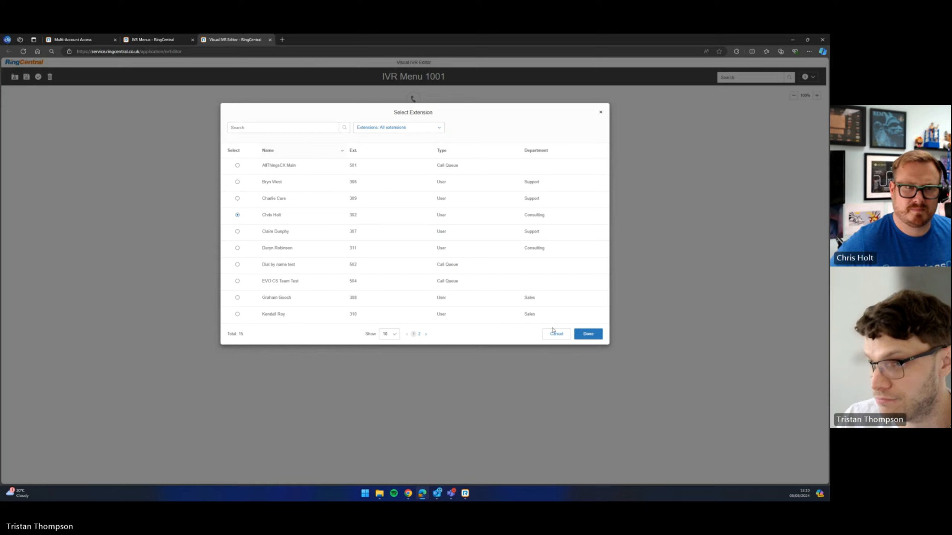
left_click(588, 333)
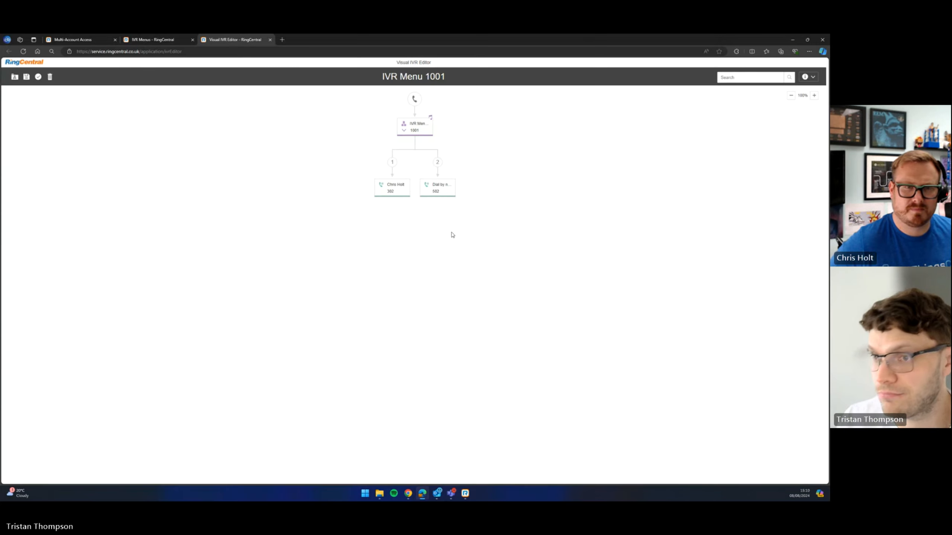
- Examine the extension choices for the key 2 branch and the branch types that can be added under the main menu
left_click(438, 193)
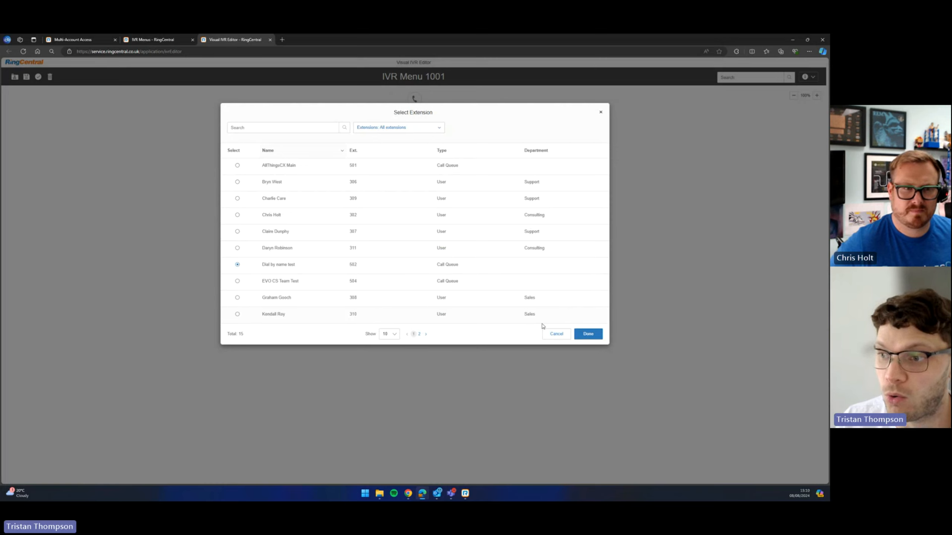
left_click(556, 334)
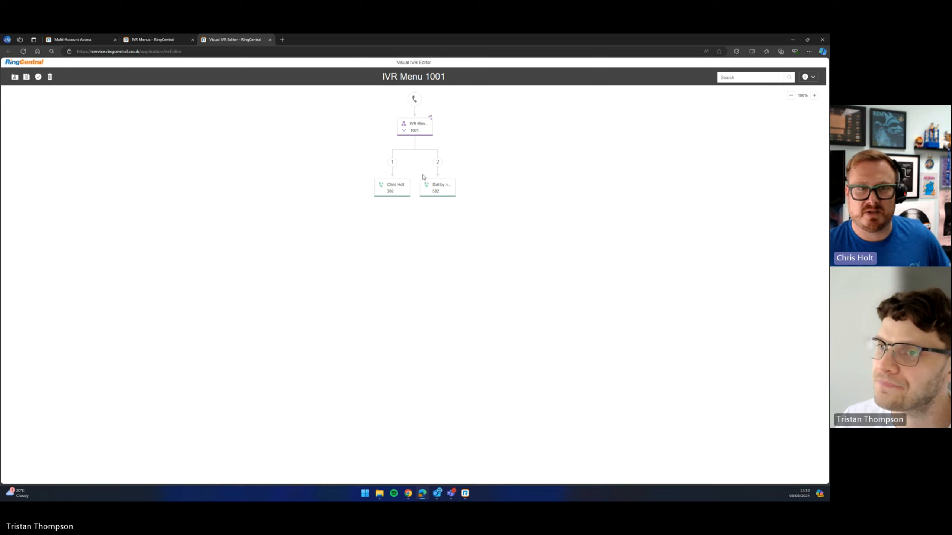
mouse_move(407, 135)
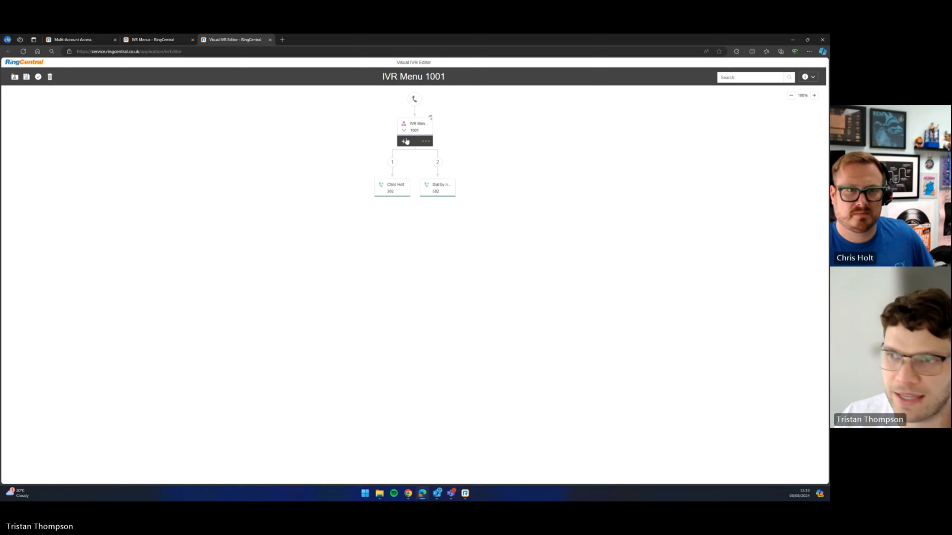
left_click(404, 140)
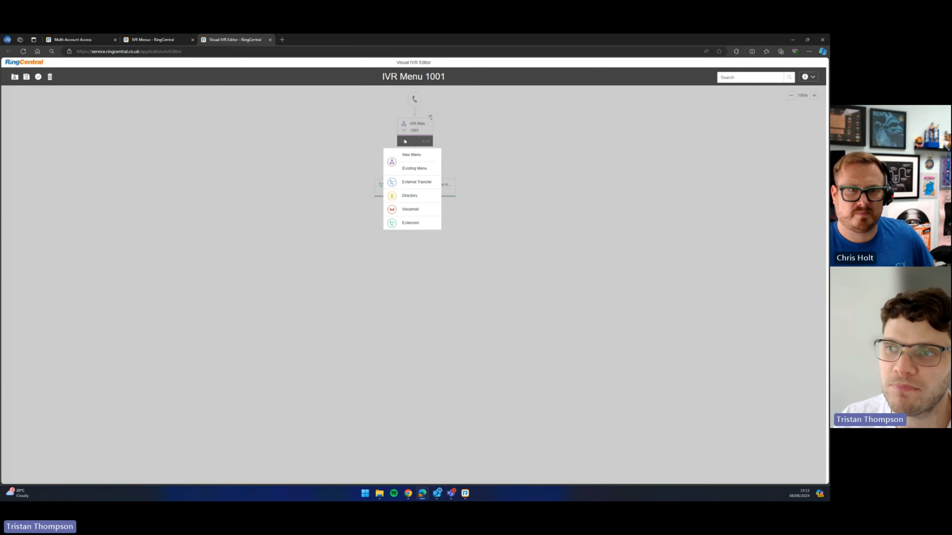
left_click(404, 143)
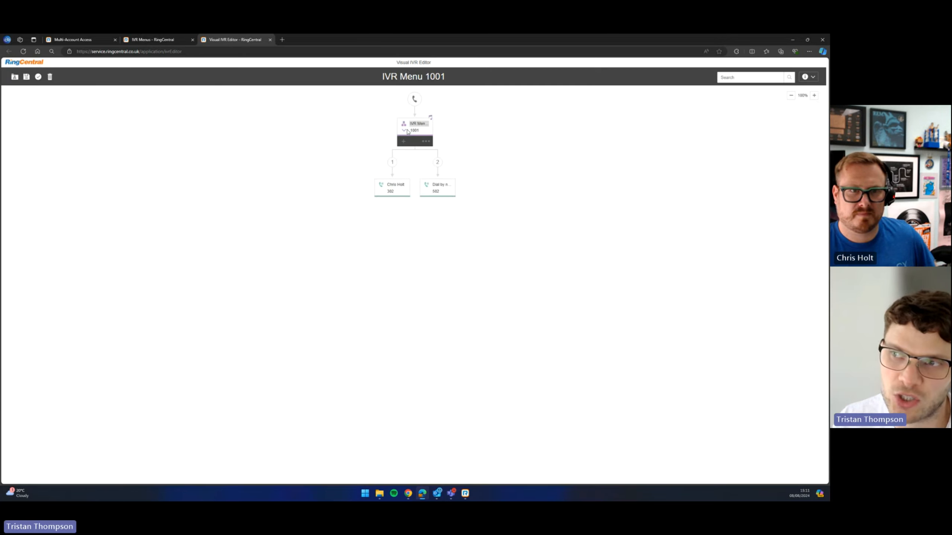
left_click(428, 143)
left_click(399, 143)
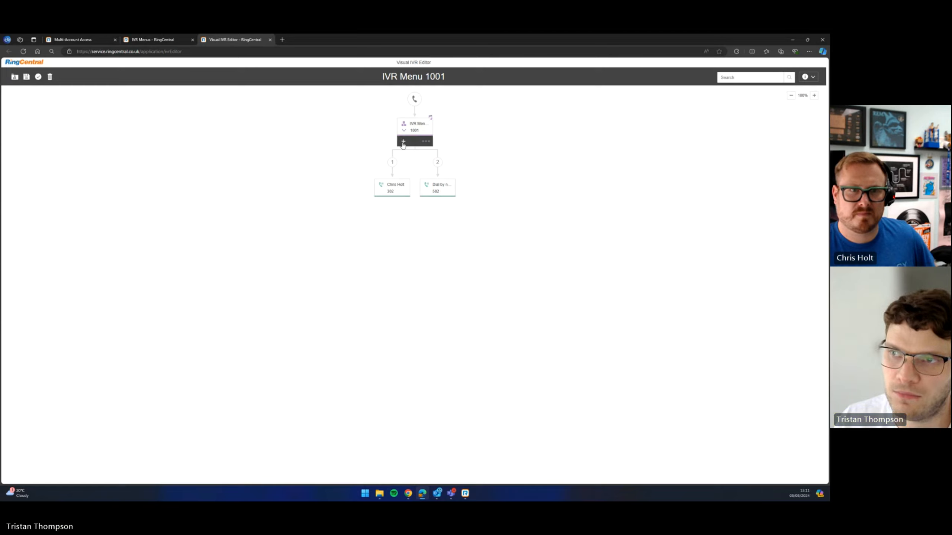
- Add a new submenu on key 0 of IVR Menu 1001 and put an external transfer branch under that submenu
left_click(403, 141)
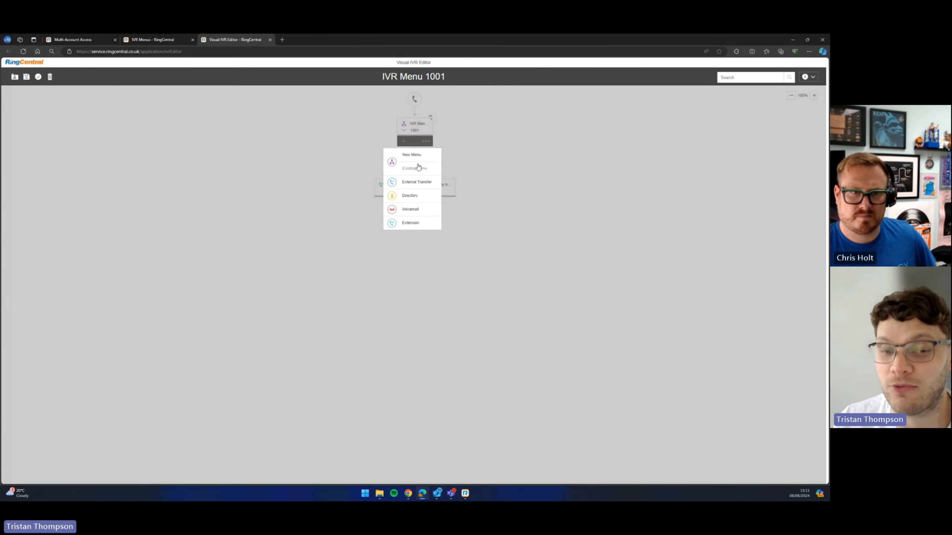
left_click(414, 154)
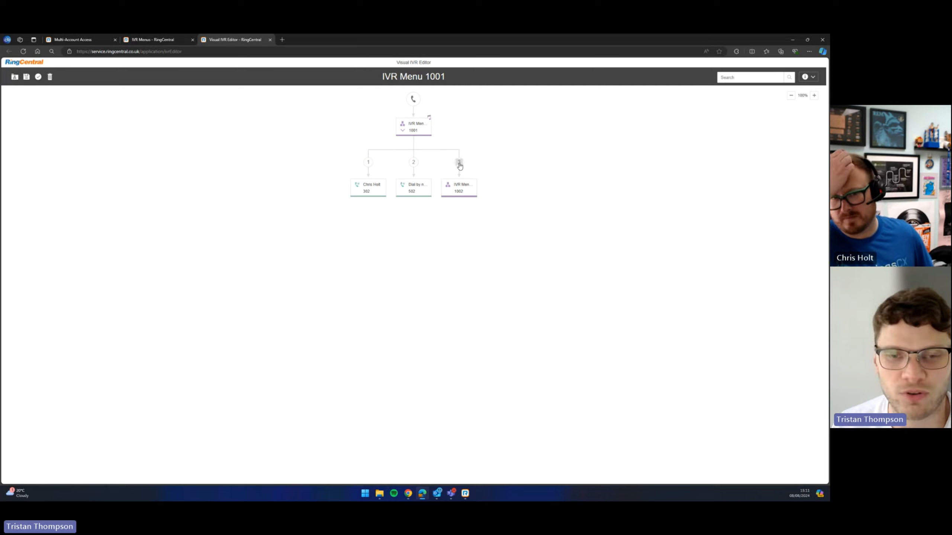
mouse_move(464, 193)
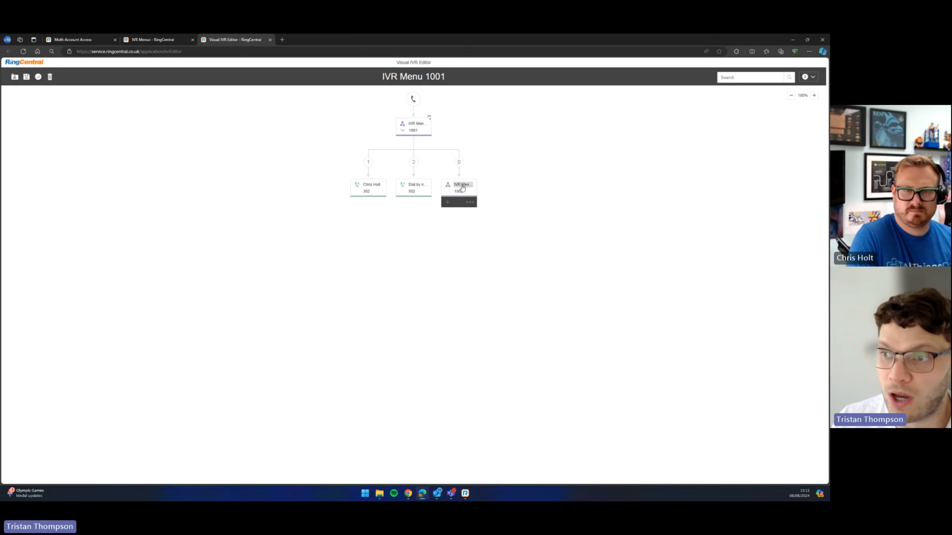
left_click(448, 203)
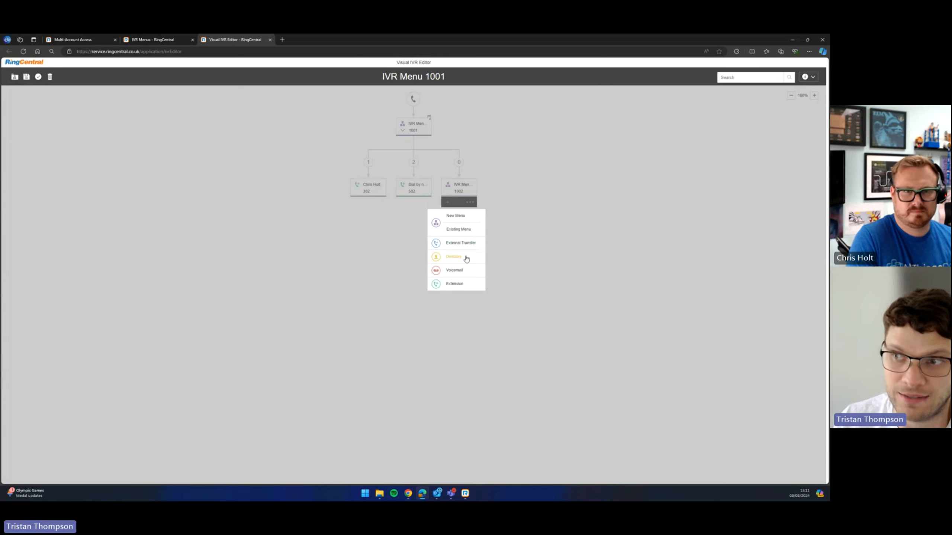
left_click(464, 244)
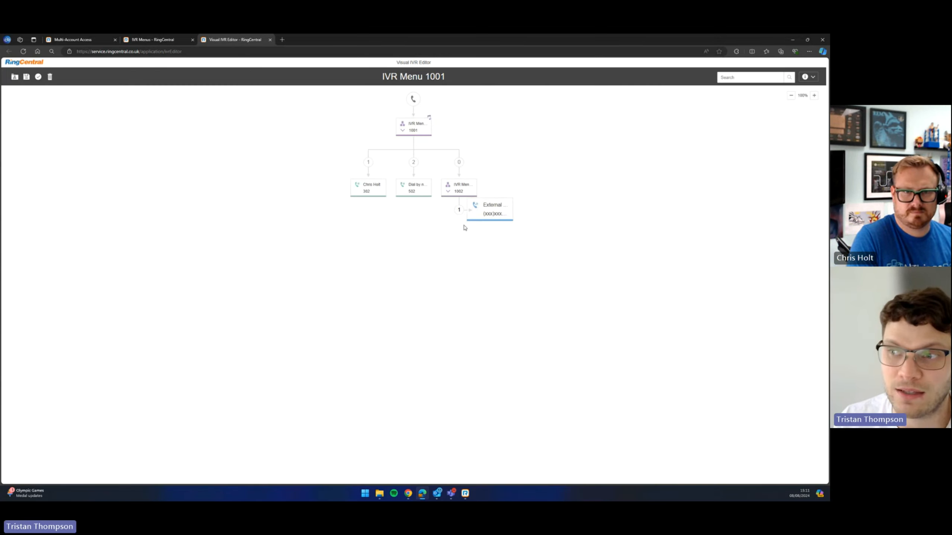